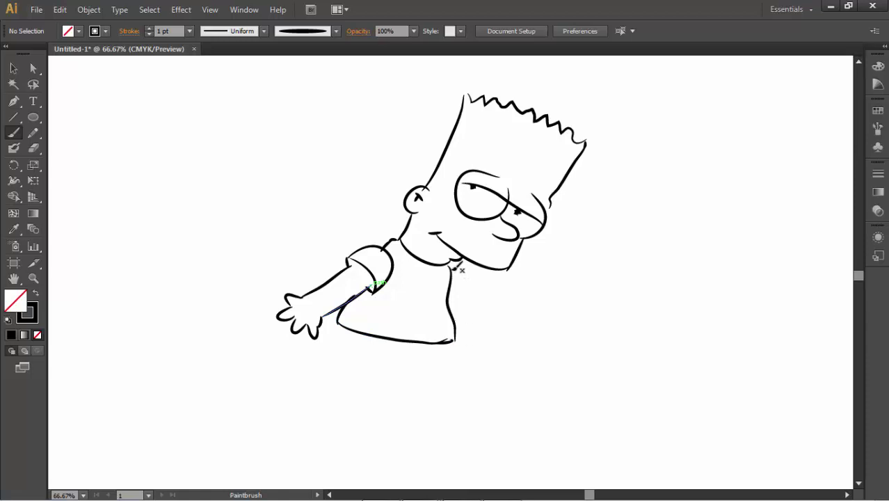
Sketch the sleeve, arm and fingered hand beside the torso's right edge, and the shorts below the shirt, in black 1 pt Paintbrush strokes
mouse_move(452, 291)
left_mouse_down()
mouse_move(477, 286)
mouse_move(518, 333)
left_mouse_up()
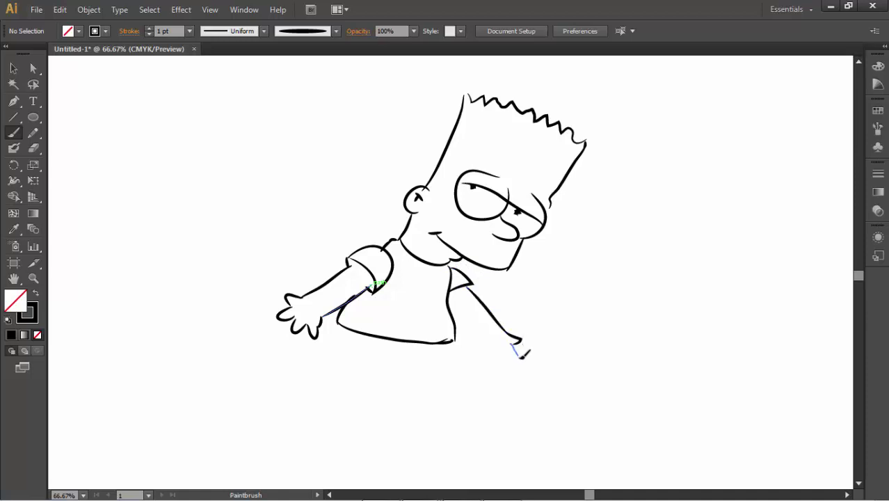
left_click_drag(508, 356, 486, 352)
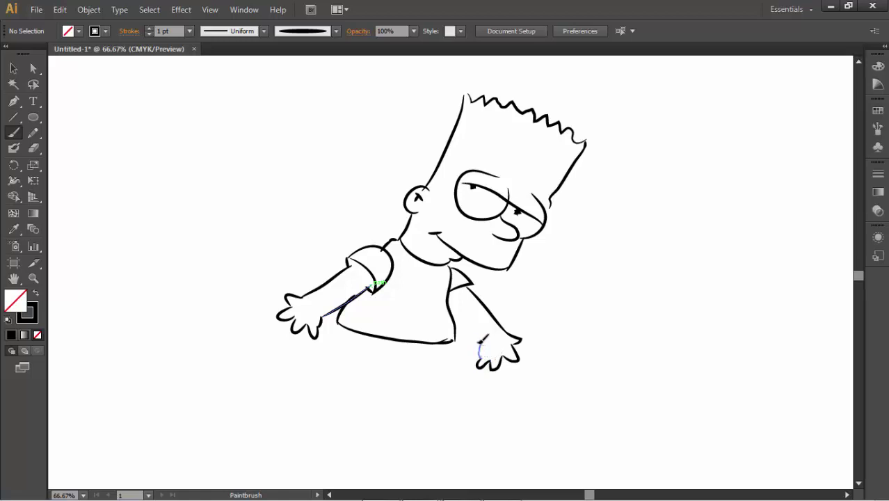
left_click_drag(465, 315, 460, 311)
mouse_move(439, 354)
left_mouse_down()
mouse_move(415, 376)
mouse_move(407, 369)
mouse_move(421, 361)
mouse_move(391, 362)
left_mouse_up()
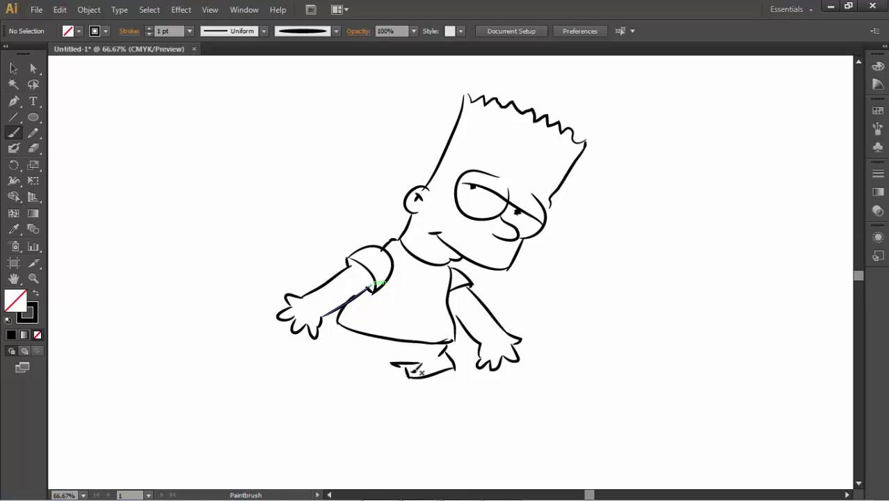
mouse_move(359, 370)
left_mouse_down()
mouse_move(339, 364)
mouse_move(347, 340)
left_mouse_up()
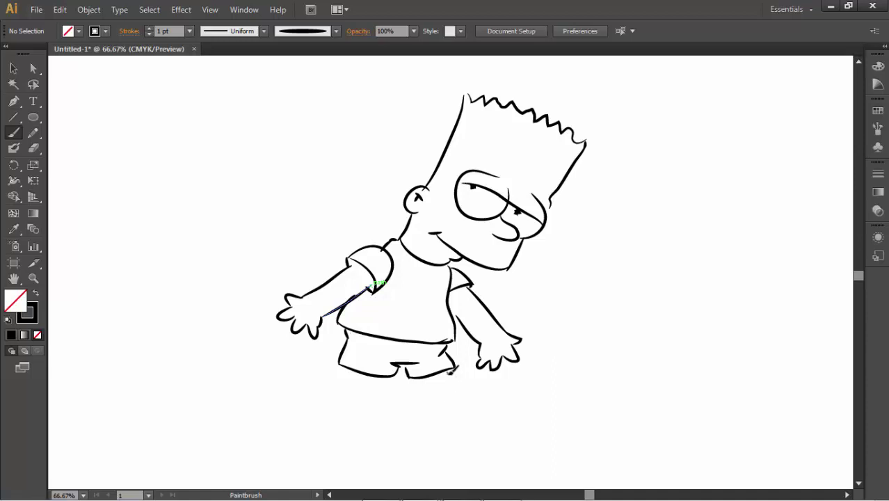
Draw the leg under the shorts' right side with its sock cuff and a shoe with a curved sole
mouse_move(453, 406)
left_mouse_down()
mouse_move(427, 385)
mouse_move(425, 412)
left_mouse_up()
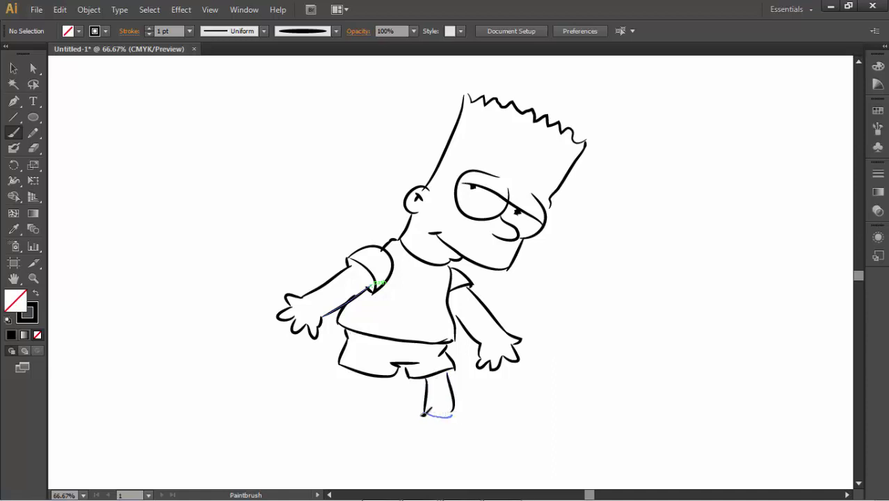
left_click_drag(460, 418, 457, 415)
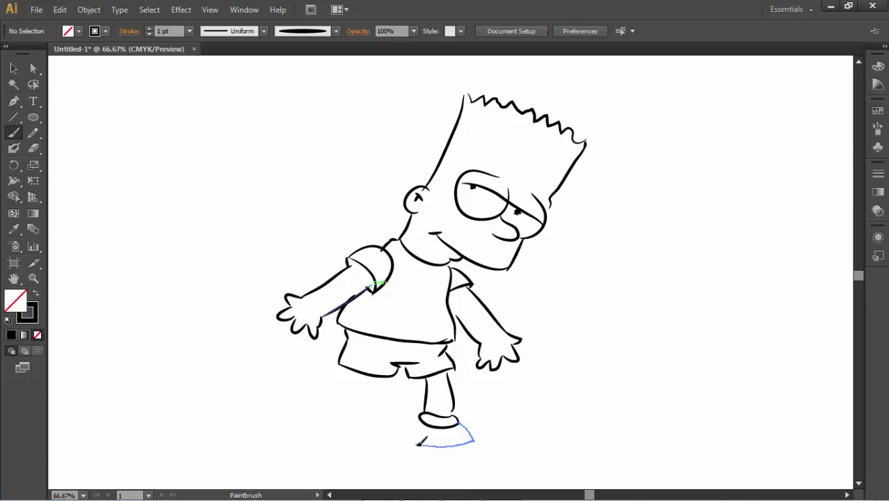
left_click_drag(475, 439, 478, 443)
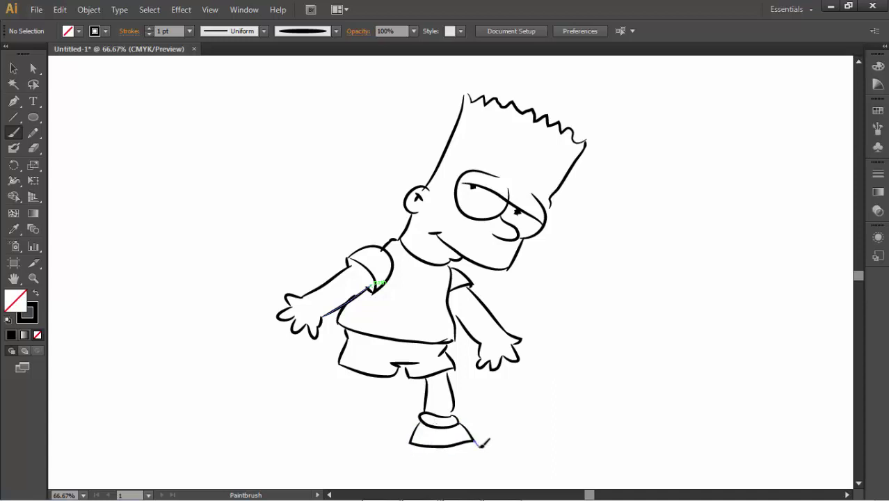
left_click_drag(411, 444, 410, 445)
left_click(427, 427, "ctrl")
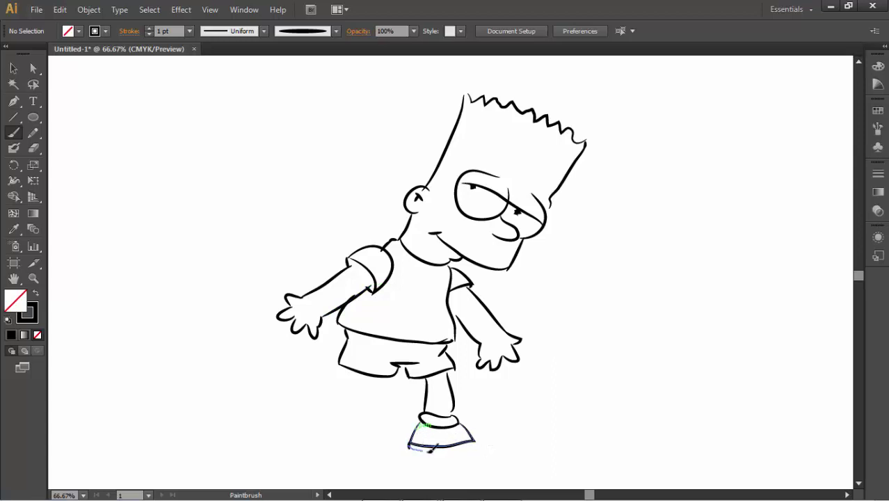
left_click_drag(476, 439, 475, 440)
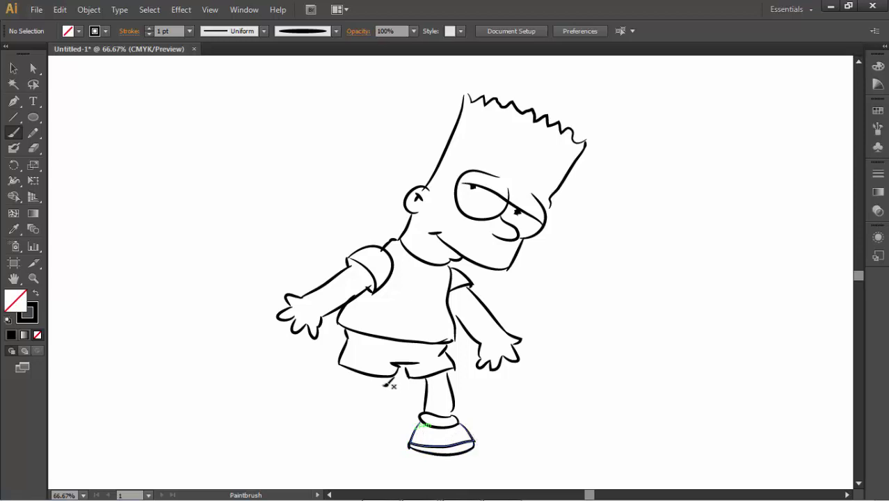
Draw the matching leg under the shorts' left side with its sock cuff, shoe and sole
left_click_drag(384, 410, 384, 410)
mouse_move(357, 376)
left_mouse_down()
mouse_move(356, 413)
mouse_move(388, 414)
mouse_move(351, 416)
left_mouse_up()
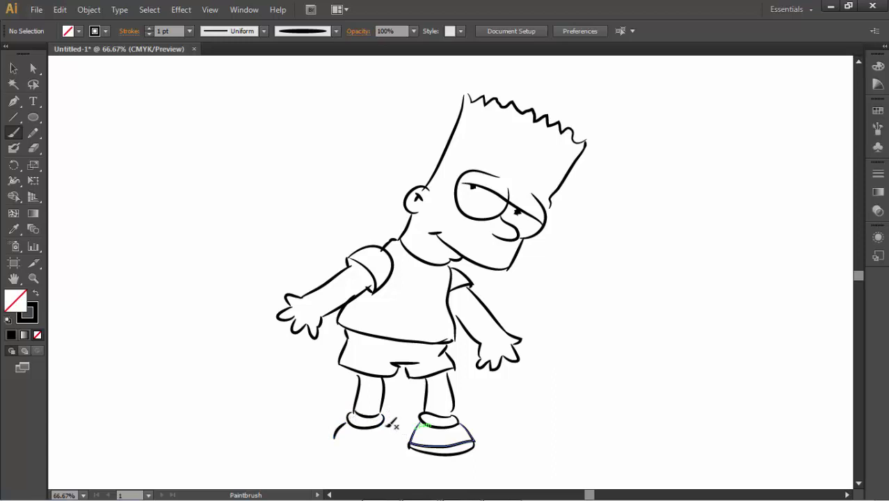
left_click_drag(344, 442, 351, 430)
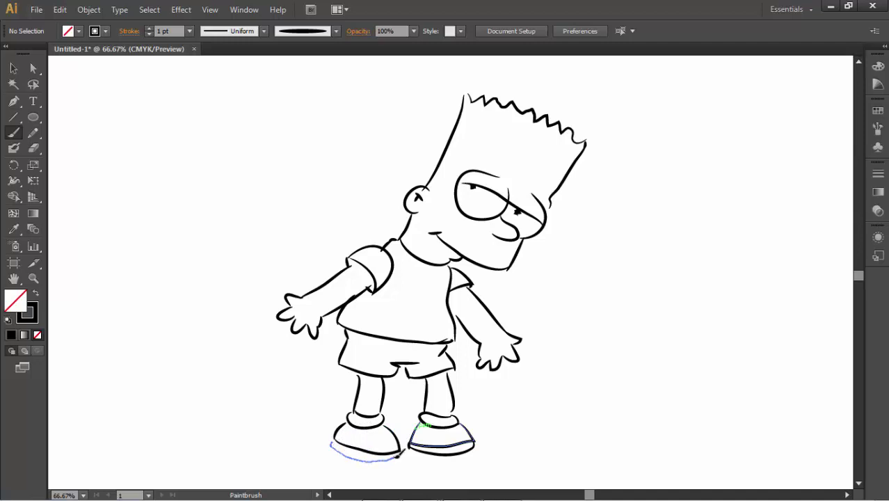
left_click_drag(401, 456, 402, 446)
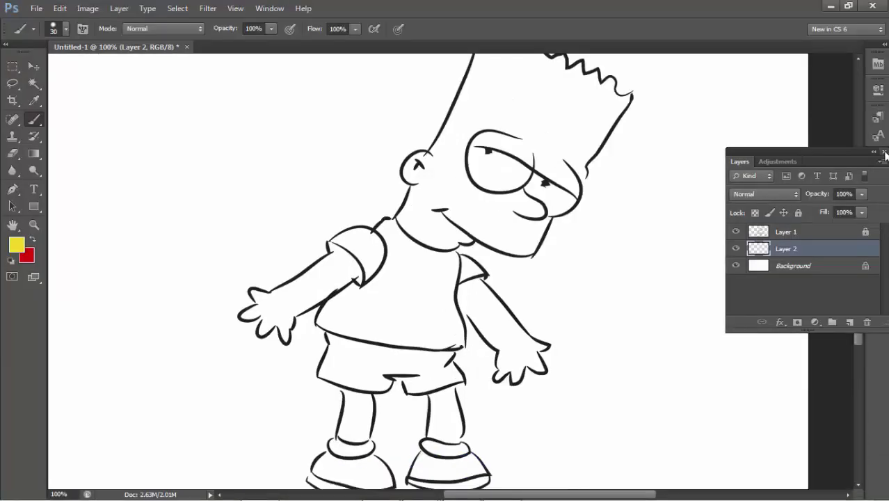
In Photoshop, hide the layer list and brush a first yellow patch on the forehead above the left eye with the size 30 brush
key("F7")
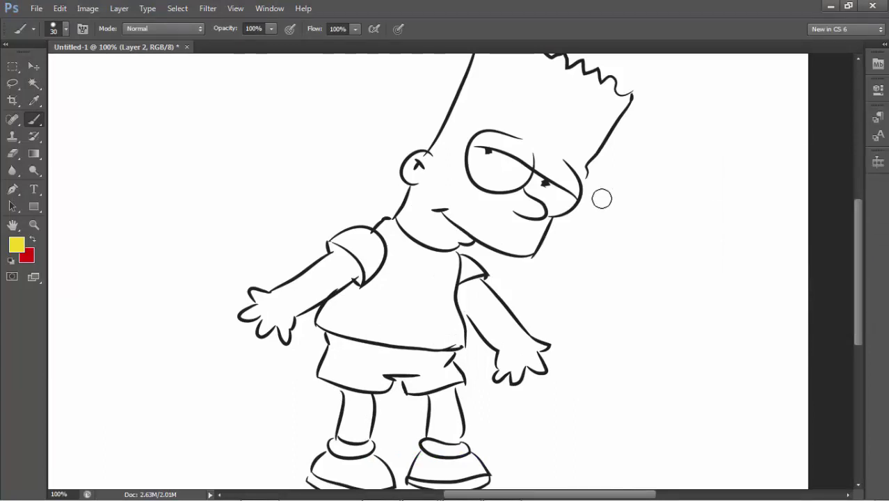
left_click_drag(599, 198, 599, 243)
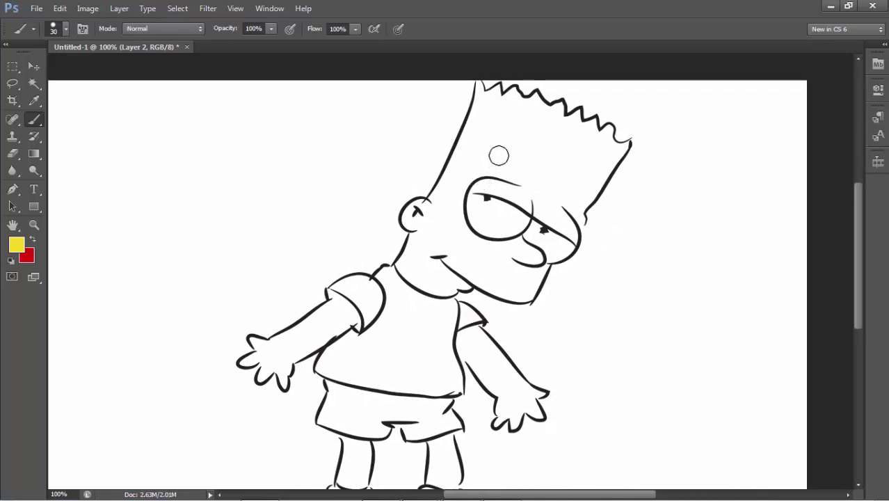
mouse_move(477, 169)
left_mouse_down()
mouse_move(486, 121)
mouse_move(469, 160)
mouse_move(483, 122)
mouse_move(482, 164)
left_mouse_up()
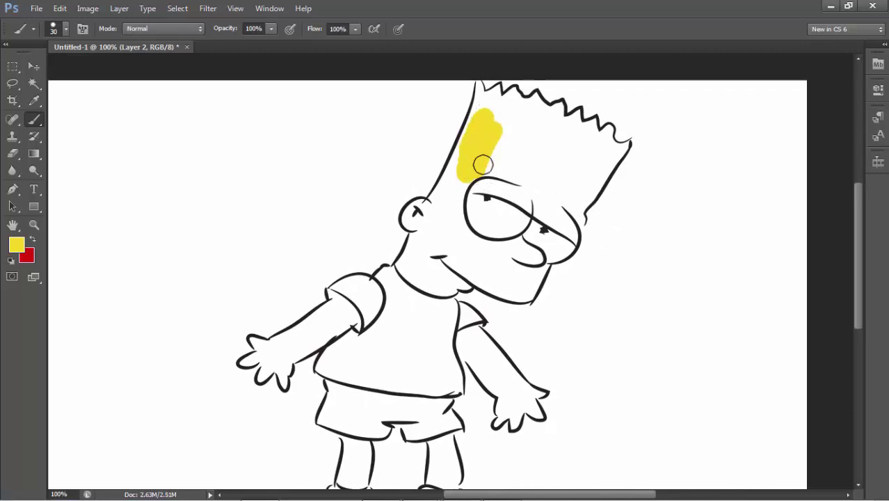
Paint the side of the head, the temple and the ear yellow at 300% zoom with a size 15 brush
left_click(33, 226)
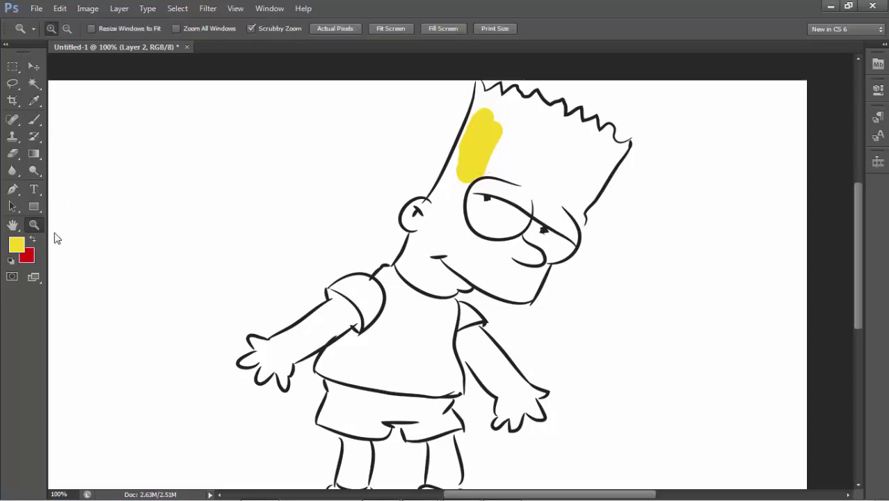
left_click(504, 206)
left_click(517, 114)
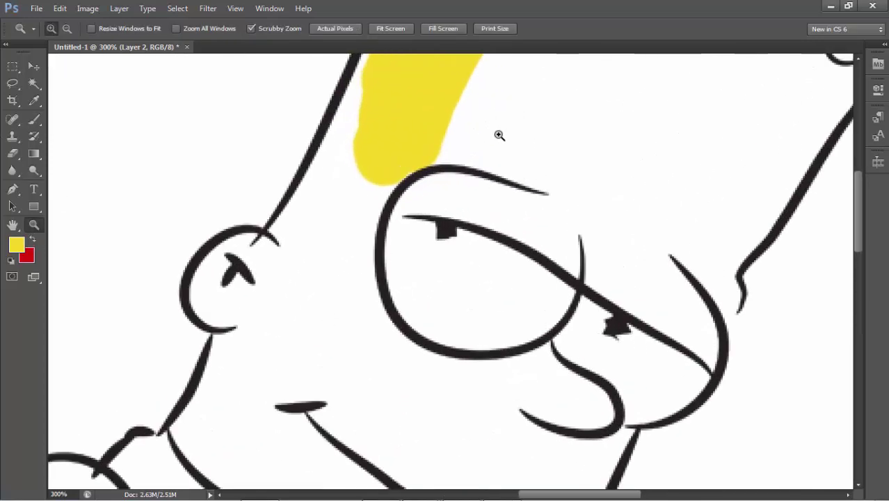
left_click_drag(496, 188, 539, 327)
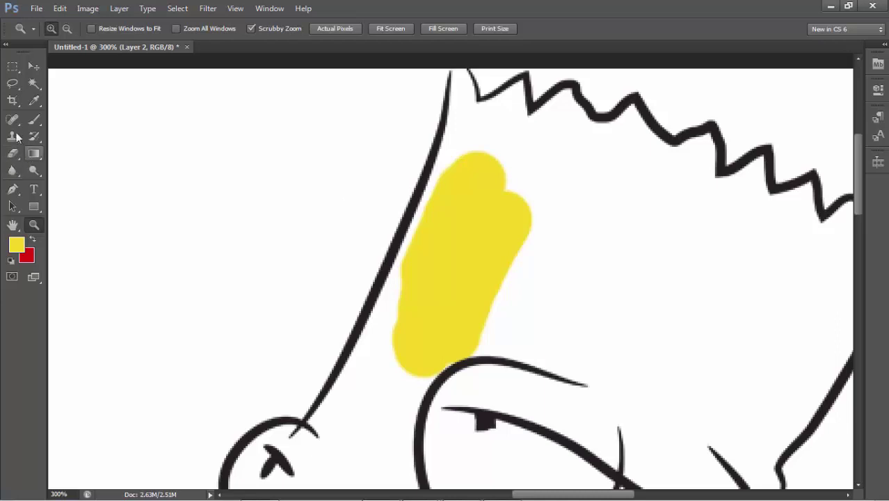
left_click(33, 119)
mouse_move(494, 135)
left_mouse_down()
mouse_move(485, 150)
mouse_move(465, 109)
mouse_move(396, 293)
mouse_move(423, 290)
mouse_move(342, 328)
mouse_move(421, 291)
mouse_move(435, 290)
mouse_move(434, 302)
mouse_move(458, 186)
left_mouse_up()
key("bracketleft")
key("bracketleft")
key("bracketleft")
scroll(389, 268, "down", 3)
mouse_move(457, 186)
left_mouse_down()
mouse_move(465, 306)
mouse_move(421, 251)
mouse_move(303, 264)
mouse_move(301, 238)
left_mouse_up()
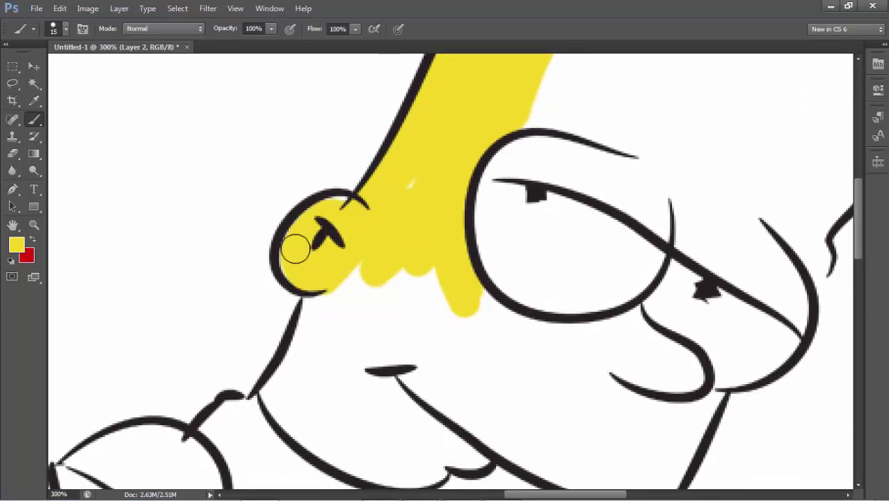
Fill the lower face yellow around the mouth, chin and nose, adjusting the brush size down to 3 for tight corners
mouse_move(357, 204)
left_mouse_down()
mouse_move(317, 345)
mouse_move(414, 279)
mouse_move(437, 302)
mouse_move(522, 334)
mouse_move(502, 321)
mouse_move(594, 330)
mouse_move(569, 344)
mouse_move(633, 328)
mouse_move(638, 310)
mouse_move(684, 354)
mouse_move(647, 361)
mouse_move(711, 394)
mouse_move(692, 365)
mouse_move(681, 390)
mouse_move(638, 372)
mouse_move(657, 347)
mouse_move(626, 386)
mouse_move(411, 273)
mouse_move(555, 331)
mouse_move(532, 340)
mouse_move(601, 360)
mouse_move(647, 345)
mouse_move(599, 428)
mouse_move(607, 430)
mouse_move(533, 427)
mouse_move(480, 404)
mouse_move(384, 352)
mouse_move(368, 326)
mouse_move(463, 371)
mouse_move(584, 381)
mouse_move(512, 388)
mouse_move(281, 363)
mouse_move(284, 275)
mouse_move(240, 323)
mouse_move(258, 355)
mouse_move(350, 337)
mouse_move(424, 395)
mouse_move(423, 351)
left_mouse_up()
key("bracketleft")
key("bracketleft")
key("bracketleft")
scroll(578, 375, "down", 2)
scroll(578, 375, "right", 2)
key("bracketright")
key("bracketright")
key("bracketright")
key("bracketleft")
mouse_move(226, 331)
left_mouse_down()
mouse_move(258, 384)
mouse_move(302, 392)
mouse_move(310, 377)
mouse_move(273, 384)
mouse_move(308, 413)
mouse_move(351, 403)
mouse_move(297, 409)
mouse_move(367, 423)
left_mouse_up()
key("bracketleft")
key("bracketleft")
key("bracketleft")
key("bracketleft")
key("bracketleft")
key("bracketleft")
key("bracketleft")
Paint the head's right edge and the forehead yellow, enlarging the brush for the open area
scroll(645, 367, "up", 5)
scroll(619, 318, "right", 5)
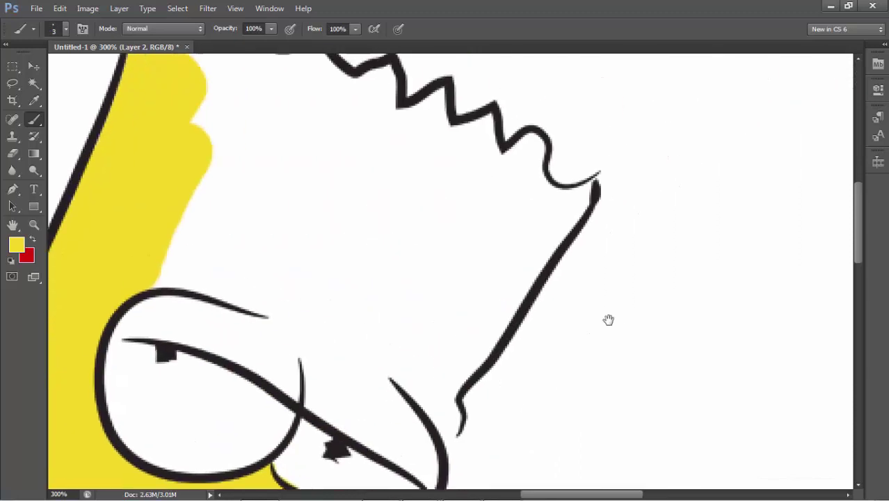
key("bracketright")
key("bracketright")
key("bracketright")
key("bracketright")
key("bracketright")
mouse_move(567, 356)
left_mouse_down()
mouse_move(670, 290)
mouse_move(684, 293)
mouse_move(598, 428)
left_mouse_up()
key("bracketright")
key("bracketright")
key("bracketright")
key("bracketright")
key("bracketright")
key("bracketright")
key("bracketright")
scroll(589, 370, "down", 2)
mouse_move(589, 369)
left_mouse_down()
mouse_move(551, 400)
mouse_move(517, 381)
mouse_move(528, 381)
mouse_move(535, 395)
mouse_move(495, 379)
mouse_move(442, 390)
mouse_move(397, 336)
mouse_move(434, 358)
mouse_move(379, 321)
mouse_move(315, 293)
mouse_move(334, 300)
mouse_move(284, 291)
mouse_move(304, 271)
mouse_move(318, 231)
mouse_move(359, 238)
mouse_move(371, 277)
mouse_move(402, 277)
mouse_move(385, 283)
mouse_move(452, 334)
mouse_move(482, 308)
mouse_move(482, 357)
mouse_move(560, 325)
mouse_move(572, 353)
mouse_move(545, 354)
mouse_move(534, 301)
mouse_move(543, 228)
mouse_move(465, 248)
mouse_move(476, 166)
mouse_move(423, 161)
mouse_move(343, 199)
mouse_move(328, 159)
mouse_move(348, 125)
mouse_move(355, 140)
mouse_move(304, 141)
mouse_move(341, 135)
left_mouse_up()
Fill the head with yellow up to the hair spikes, the brow above the eyes and the corner beside the right eye
scroll(342, 146, "up", 3)
key("bracketleft")
key("bracketleft")
key("bracketleft")
left_click_drag(317, 165, 314, 149)
scroll(313, 149, "up", 2)
mouse_move(320, 186)
left_mouse_down()
mouse_move(334, 206)
mouse_move(376, 187)
mouse_move(375, 230)
mouse_move(402, 210)
mouse_move(395, 226)
mouse_move(408, 228)
mouse_move(490, 209)
mouse_move(514, 244)
mouse_move(465, 258)
mouse_move(432, 244)
mouse_move(471, 250)
mouse_move(475, 273)
mouse_move(503, 263)
mouse_move(394, 182)
mouse_move(402, 153)
mouse_move(378, 171)
mouse_move(426, 139)
mouse_move(432, 174)
mouse_move(402, 190)
mouse_move(416, 201)
mouse_move(471, 169)
mouse_move(437, 205)
mouse_move(455, 198)
mouse_move(482, 162)
mouse_move(484, 229)
mouse_move(470, 242)
mouse_move(487, 188)
mouse_move(522, 195)
mouse_move(498, 236)
mouse_move(534, 190)
mouse_move(511, 240)
mouse_move(537, 229)
mouse_move(505, 280)
mouse_move(576, 207)
mouse_move(558, 241)
mouse_move(577, 236)
mouse_move(567, 274)
mouse_move(603, 259)
mouse_move(487, 243)
left_mouse_up()
left_click_drag(555, 288, 518, 140)
mouse_move(461, 324)
left_mouse_down()
mouse_move(448, 324)
mouse_move(446, 280)
left_mouse_up()
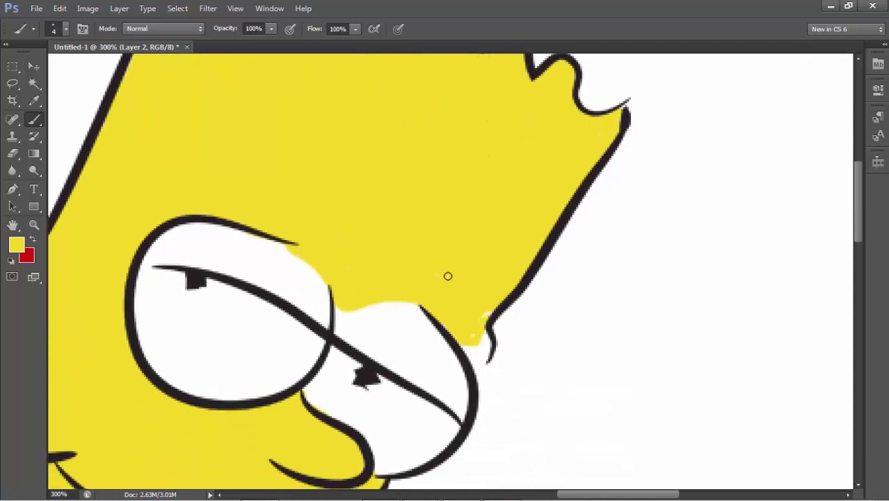
mouse_move(482, 337)
left_mouse_down()
mouse_move(478, 366)
mouse_move(472, 338)
left_mouse_up()
Paint the right arm and its hand yellow from the sleeve to the fingertips, adjusting the brush size to fit
scroll(474, 326, "down", 10)
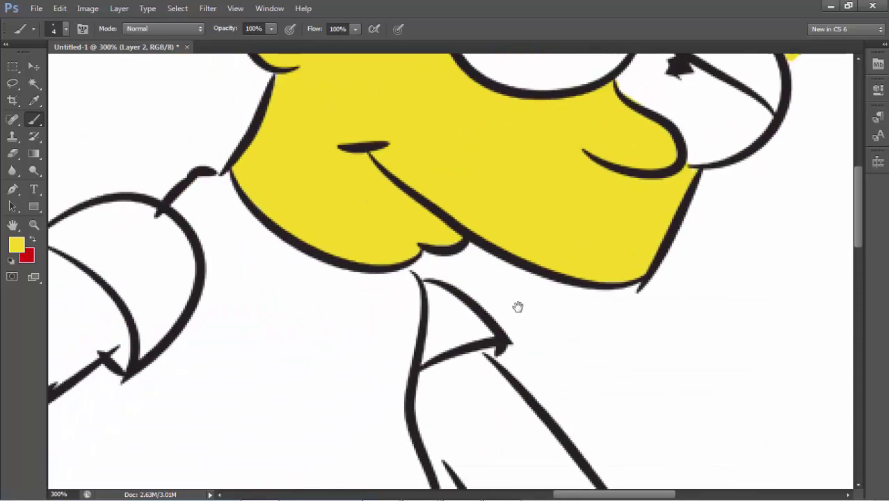
key("]")
mouse_move(466, 154)
left_mouse_down()
mouse_move(454, 148)
mouse_move(456, 188)
mouse_move(524, 274)
mouse_move(496, 139)
mouse_move(475, 131)
mouse_move(540, 175)
mouse_move(578, 232)
mouse_move(670, 312)
mouse_move(654, 314)
mouse_move(597, 285)
mouse_move(603, 322)
mouse_move(565, 276)
mouse_move(623, 338)
left_mouse_up()
key("[")
key("[")
key("[")
key("[")
key("[")
key("]")
key("]")
mouse_move(681, 382)
left_mouse_down()
mouse_move(610, 374)
mouse_move(625, 368)
mouse_move(601, 388)
mouse_move(599, 411)
mouse_move(613, 362)
mouse_move(599, 353)
mouse_move(548, 406)
mouse_move(574, 357)
mouse_move(698, 334)
left_mouse_up()
Paint the left arm and its hand yellow from the sleeve edge to the fingers, reducing the brush to size 8 for the edges
key("bracketright")
key("bracketright")
key("bracketright")
mouse_move(583, 192)
left_mouse_down()
mouse_move(496, 266)
mouse_move(437, 288)
mouse_move(494, 304)
mouse_move(498, 336)
mouse_move(454, 317)
mouse_move(437, 333)
mouse_move(378, 340)
mouse_move(363, 328)
mouse_move(363, 354)
mouse_move(353, 294)
mouse_move(393, 306)
left_mouse_up()
key("bracketleft")
key("bracketleft")
key("bracketleft")
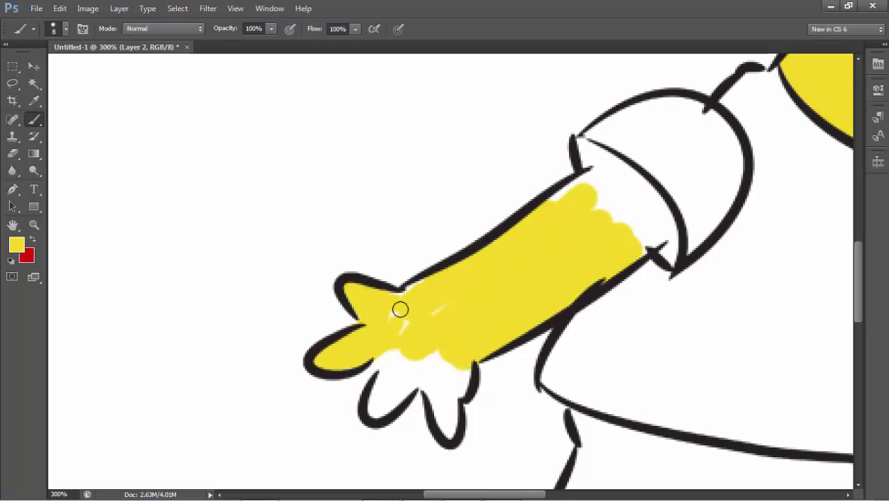
mouse_move(561, 201)
left_mouse_down()
mouse_move(608, 161)
mouse_move(595, 200)
mouse_move(645, 189)
mouse_move(658, 224)
mouse_move(649, 245)
mouse_move(663, 211)
left_mouse_up()
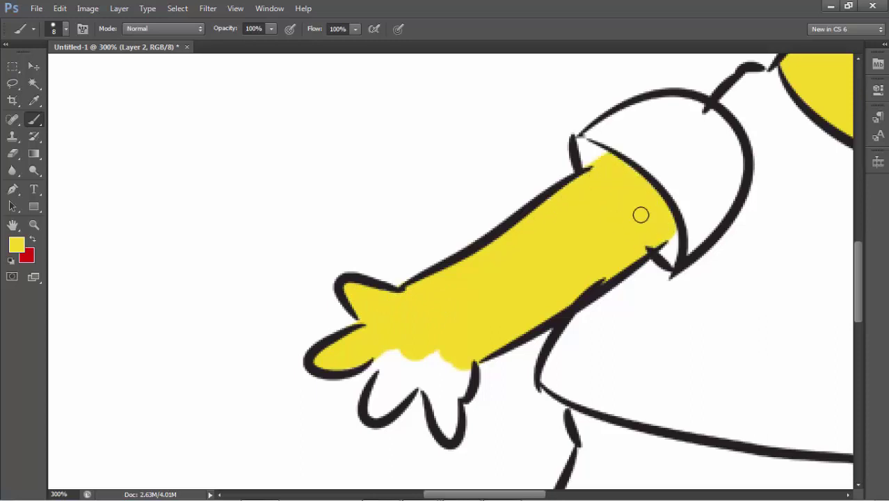
mouse_move(398, 369)
left_mouse_down()
mouse_move(377, 391)
mouse_move(423, 375)
mouse_move(438, 387)
mouse_move(450, 430)
mouse_move(470, 339)
left_mouse_up()
Paint both legs yellow between the shorts and the socks with the size 8 brush
left_click_drag(516, 287, 463, 185)
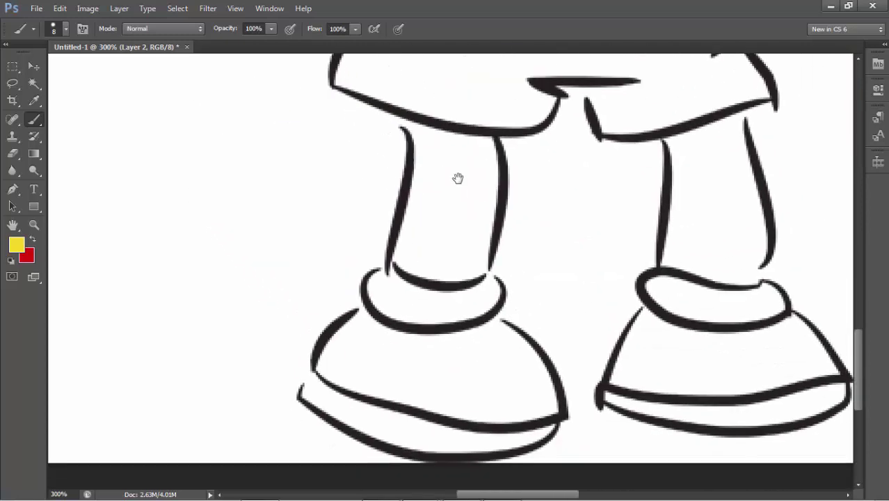
mouse_move(419, 142)
left_mouse_down()
mouse_move(402, 122)
mouse_move(389, 235)
mouse_move(405, 248)
mouse_move(447, 250)
mouse_move(392, 248)
left_mouse_up()
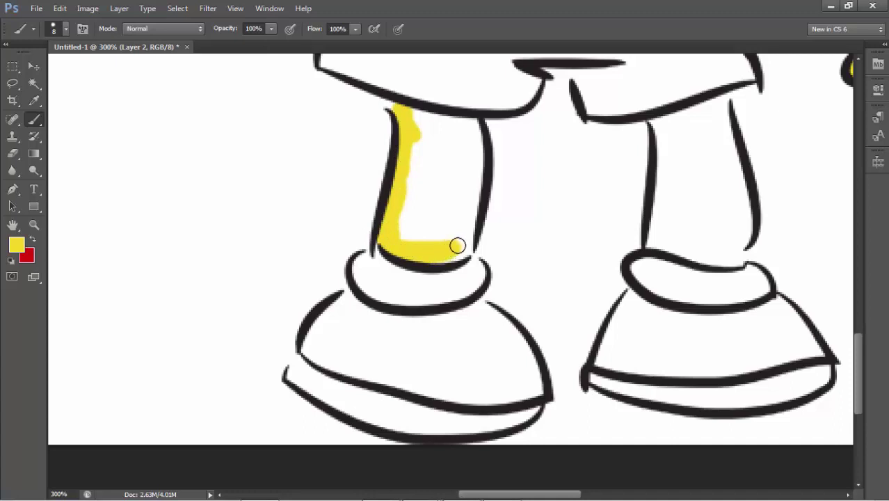
mouse_move(467, 222)
left_mouse_down()
mouse_move(446, 247)
mouse_move(449, 199)
mouse_move(421, 240)
mouse_move(434, 185)
mouse_move(397, 233)
mouse_move(407, 233)
mouse_move(408, 203)
left_mouse_up()
mouse_move(413, 111)
left_mouse_down()
mouse_move(463, 126)
mouse_move(447, 135)
mouse_move(436, 128)
mouse_move(446, 137)
mouse_move(431, 186)
mouse_move(465, 130)
mouse_move(463, 154)
mouse_move(475, 151)
mouse_move(473, 120)
mouse_move(477, 162)
mouse_move(476, 146)
mouse_move(465, 202)
mouse_move(439, 181)
mouse_move(456, 201)
mouse_move(472, 159)
mouse_move(472, 212)
left_mouse_up()
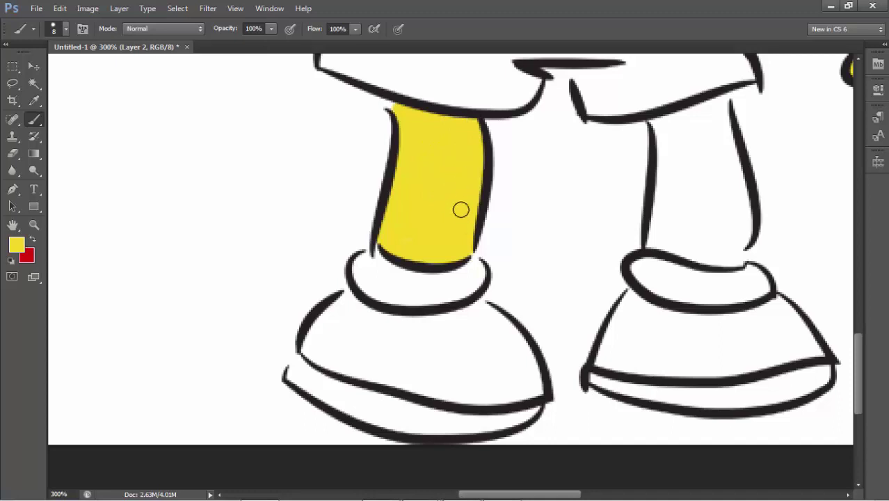
left_click_drag(514, 190, 396, 179)
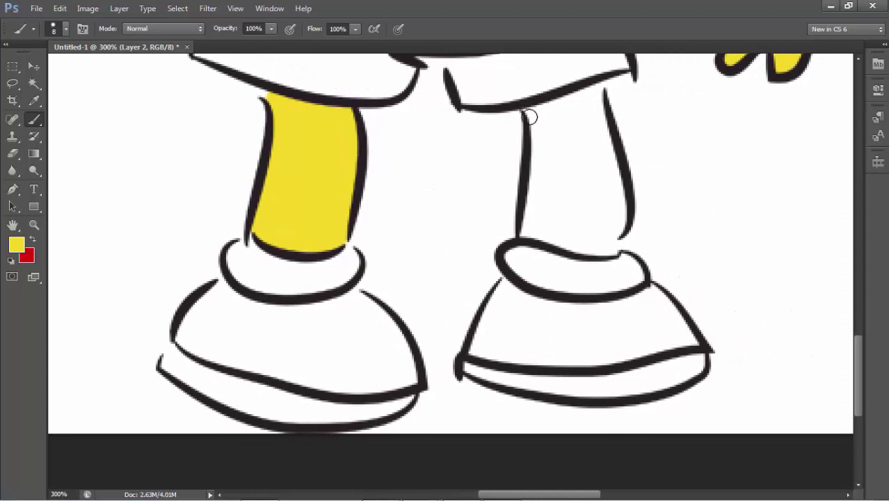
mouse_move(542, 134)
left_mouse_down()
mouse_move(528, 231)
mouse_move(538, 208)
mouse_move(534, 232)
mouse_move(611, 242)
mouse_move(590, 246)
mouse_move(615, 202)
mouse_move(621, 216)
mouse_move(582, 239)
mouse_move(610, 182)
mouse_move(584, 221)
mouse_move(554, 125)
mouse_move(547, 217)
mouse_move(549, 116)
mouse_move(574, 96)
mouse_move(564, 109)
mouse_move(589, 92)
mouse_move(613, 175)
left_mouse_up()
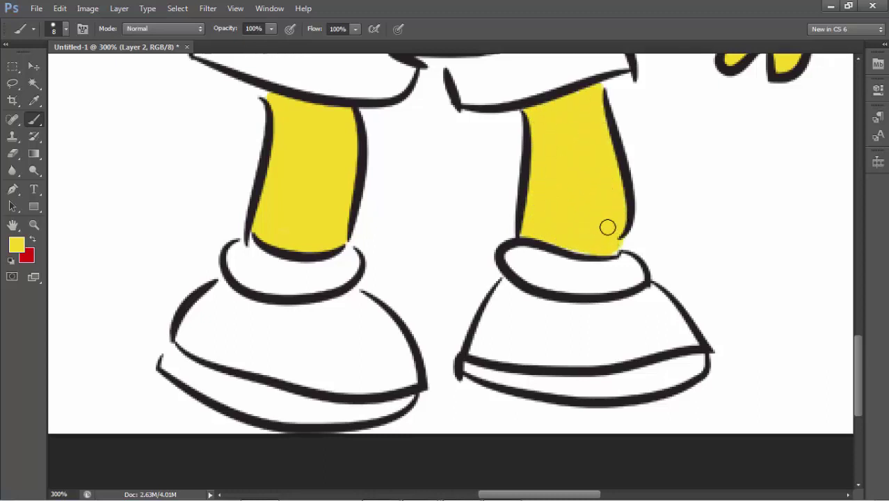
Set the foreground colour to orange #fa6f23
scroll(589, 215, "up", 10)
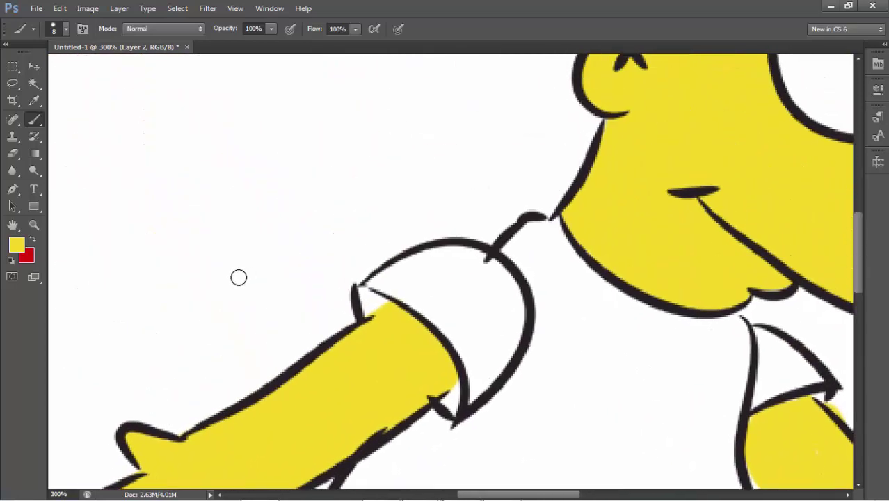
left_click(20, 245)
left_click_drag(374, 276, 374, 278)
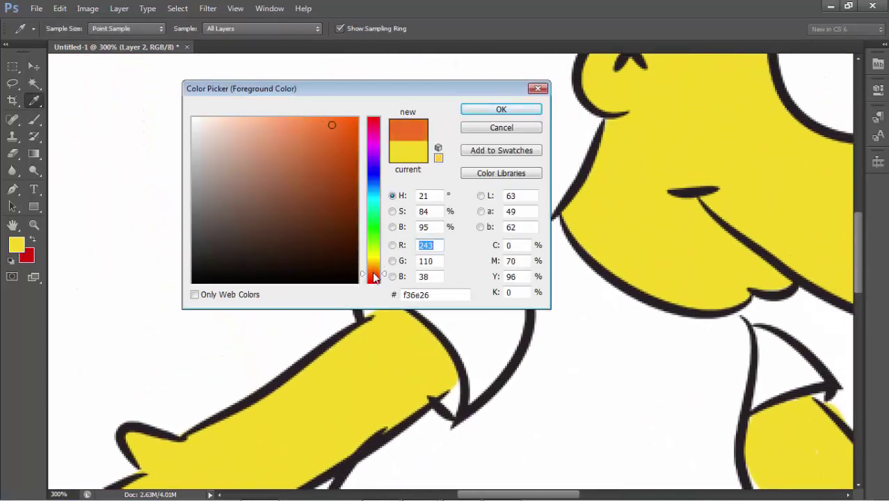
left_click_drag(336, 124, 332, 121)
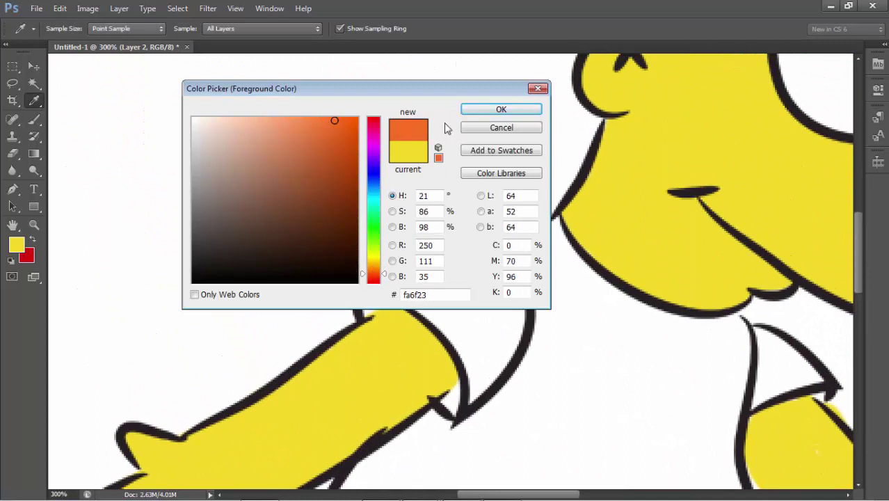
left_click(501, 109)
Paint the upper part of the shirt and the larger sleeve orange, using smaller brush sizes along the sleeve edges
key("b")
left_click_drag(438, 186, 362, 129)
mouse_move(409, 162)
left_mouse_down()
mouse_move(427, 138)
mouse_move(451, 143)
mouse_move(457, 130)
mouse_move(471, 160)
mouse_move(524, 203)
mouse_move(425, 168)
mouse_move(409, 198)
mouse_move(433, 206)
mouse_move(450, 173)
mouse_move(510, 236)
mouse_move(543, 251)
mouse_move(508, 234)
mouse_move(509, 213)
mouse_move(586, 250)
mouse_move(633, 237)
mouse_move(611, 310)
mouse_move(635, 267)
mouse_move(617, 367)
mouse_move(621, 292)
mouse_move(578, 292)
mouse_move(565, 277)
mouse_move(490, 301)
mouse_move(492, 247)
mouse_move(407, 263)
mouse_move(398, 231)
mouse_move(312, 187)
mouse_move(319, 182)
mouse_move(278, 187)
mouse_move(274, 209)
mouse_move(313, 167)
mouse_move(375, 183)
left_mouse_up()
key("bracketright")
key("bracketright")
key("bracketright")
key("bracketleft")
key("bracketleft")
key("bracketleft")
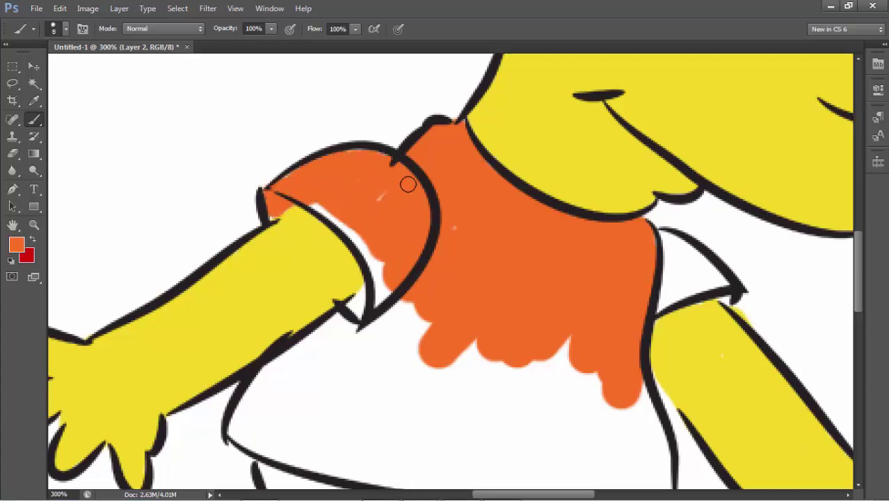
mouse_move(342, 222)
left_mouse_down()
mouse_move(371, 256)
mouse_move(406, 262)
mouse_move(358, 307)
left_mouse_up()
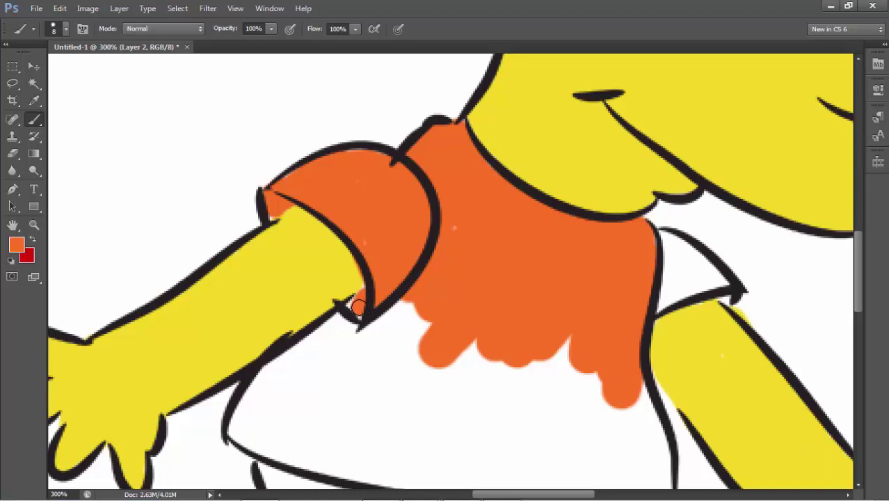
key("bracketleft")
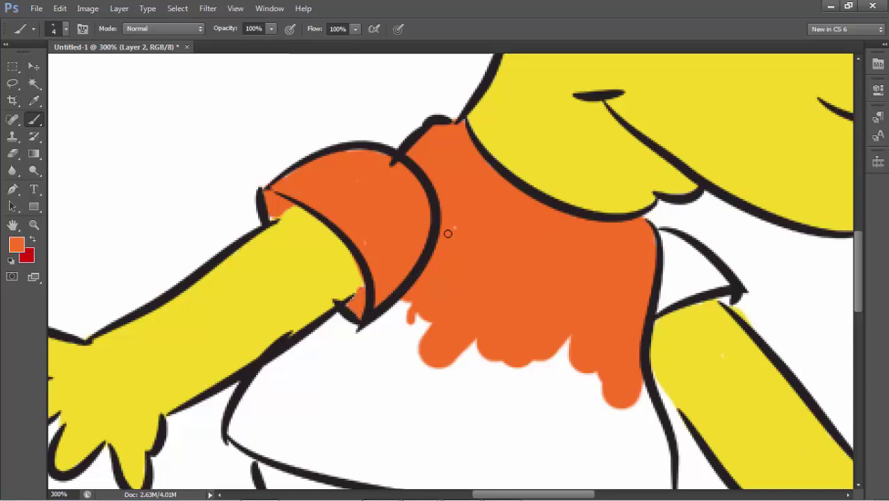
Paint the rest of the shirt body orange down to the hem with the brush at size 10
key("bracketright")
key("bracketright")
key("bracketright")
key("bracketright")
mouse_move(390, 348)
left_mouse_down()
mouse_move(437, 307)
mouse_move(351, 318)
mouse_move(277, 367)
mouse_move(250, 407)
left_mouse_up()
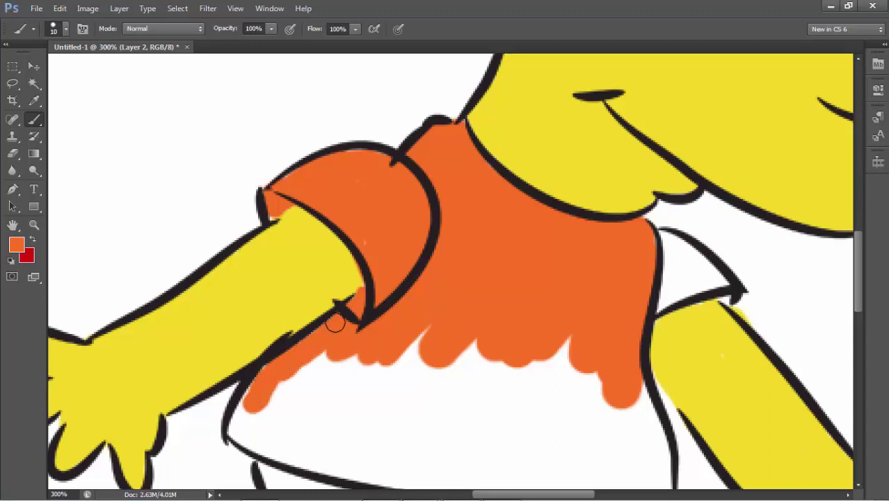
left_click_drag(318, 351, 345, 378)
scroll(345, 377, "down", 5)
scroll(346, 378, "left", 1)
mouse_move(355, 240)
left_mouse_down()
mouse_move(305, 284)
mouse_move(302, 246)
mouse_move(302, 303)
mouse_move(341, 312)
mouse_move(339, 264)
mouse_move(525, 201)
mouse_move(589, 210)
mouse_move(635, 244)
mouse_move(645, 292)
left_mouse_up()
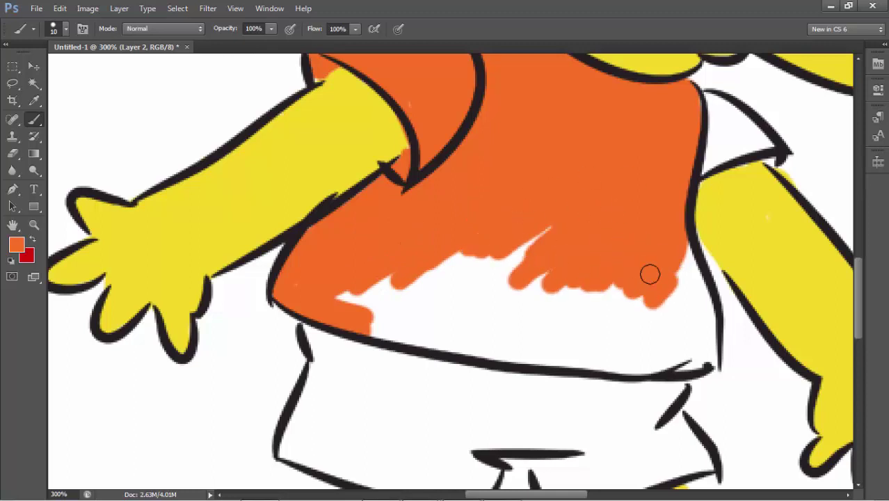
scroll(580, 171, "down", 3)
scroll(580, 171, "right", 2)
mouse_move(580, 171)
left_mouse_down()
mouse_move(620, 227)
mouse_move(607, 270)
mouse_move(620, 267)
mouse_move(578, 274)
mouse_move(481, 266)
mouse_move(587, 224)
mouse_move(587, 249)
mouse_move(548, 273)
mouse_move(542, 207)
mouse_move(514, 257)
mouse_move(499, 256)
mouse_move(517, 250)
mouse_move(256, 232)
mouse_move(350, 260)
mouse_move(462, 270)
mouse_move(259, 217)
mouse_move(516, 240)
mouse_move(305, 217)
mouse_move(283, 201)
mouse_move(409, 212)
mouse_move(526, 207)
mouse_move(406, 190)
mouse_move(413, 167)
mouse_move(443, 157)
mouse_move(440, 185)
left_mouse_up()
Paint the smaller sleeve beneath the chin orange, reducing the brush to size 5 for its edges
scroll(401, 242, "up", 5)
scroll(437, 228, "right", 3)
mouse_move(434, 224)
left_mouse_down()
mouse_move(465, 243)
mouse_move(445, 255)
mouse_move(456, 269)
mouse_move(448, 275)
mouse_move(463, 237)
left_mouse_up()
key("bracketleft")
key("bracketleft")
key("bracketleft")
key("bracketleft")
key("bracketleft")
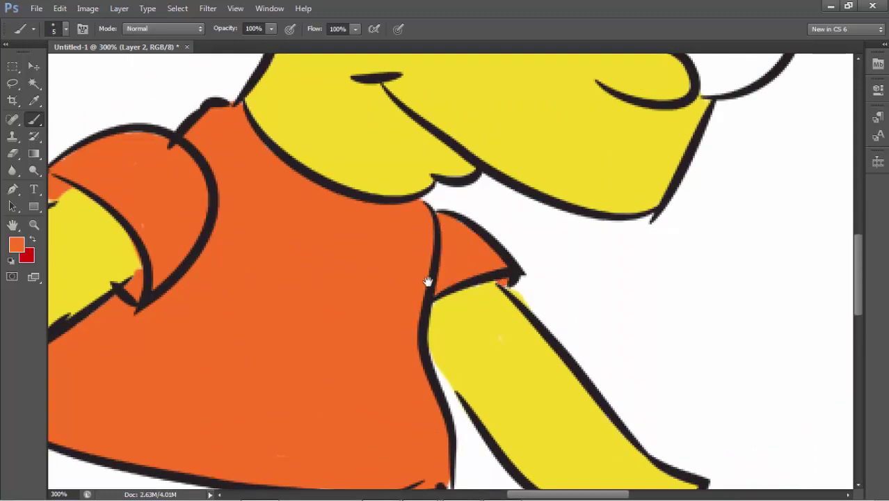
Set the foreground colour to a bright blue for the shorts
scroll(425, 282, "down", 5)
scroll(466, 262, "left", 2)
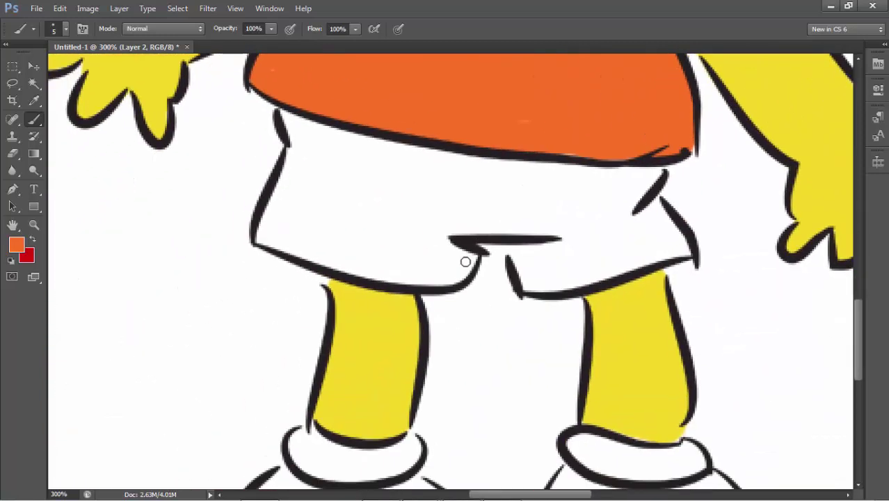
left_click(16, 245)
left_click(373, 189)
left_click(353, 120)
left_click(498, 110)
Paint the shorts blue from the shirt hem to the leg openings, adjusting the brush size to fit
key("bracketright")
mouse_move(343, 197)
left_mouse_down()
mouse_move(308, 180)
mouse_move(282, 212)
mouse_move(277, 193)
mouse_move(265, 235)
mouse_move(398, 272)
mouse_move(362, 265)
mouse_move(445, 276)
mouse_move(467, 262)
mouse_move(421, 250)
mouse_move(409, 230)
mouse_move(342, 257)
mouse_move(329, 234)
mouse_move(366, 179)
mouse_move(331, 244)
mouse_move(288, 160)
mouse_move(294, 124)
mouse_move(314, 141)
mouse_move(286, 113)
mouse_move(320, 125)
mouse_move(319, 160)
mouse_move(339, 170)
mouse_move(432, 187)
mouse_move(378, 166)
mouse_move(382, 152)
mouse_move(480, 170)
mouse_move(498, 193)
mouse_move(487, 189)
mouse_move(498, 223)
mouse_move(528, 199)
mouse_move(444, 169)
mouse_move(542, 185)
mouse_move(561, 172)
mouse_move(623, 181)
mouse_move(654, 173)
mouse_move(581, 212)
mouse_move(570, 233)
mouse_move(520, 253)
mouse_move(583, 275)
mouse_move(555, 284)
mouse_move(539, 263)
mouse_move(617, 223)
mouse_move(634, 229)
mouse_move(650, 205)
mouse_move(645, 230)
mouse_move(623, 241)
mouse_move(635, 254)
mouse_move(675, 247)
left_mouse_up()
key("bracketleft")
key("bracketleft")
key("bracketright")
key("bracketright")
key("bracketright")
key("bracketright")
left_click_drag(606, 242, 600, 110)
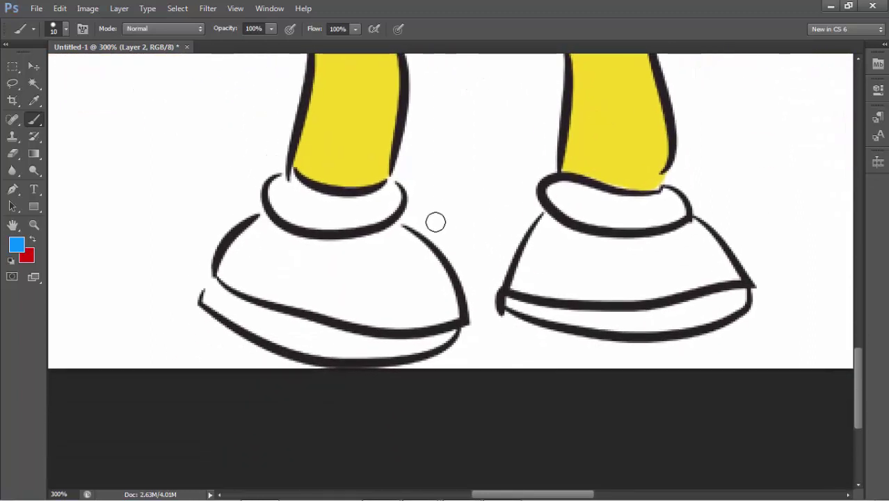
Paint the upper part of both shoes blue with the size 10 brush, leaving the socks and soles white
mouse_move(325, 265)
left_mouse_down()
mouse_move(263, 224)
mouse_move(351, 239)
mouse_move(388, 235)
mouse_move(388, 248)
mouse_move(252, 245)
left_mouse_up()
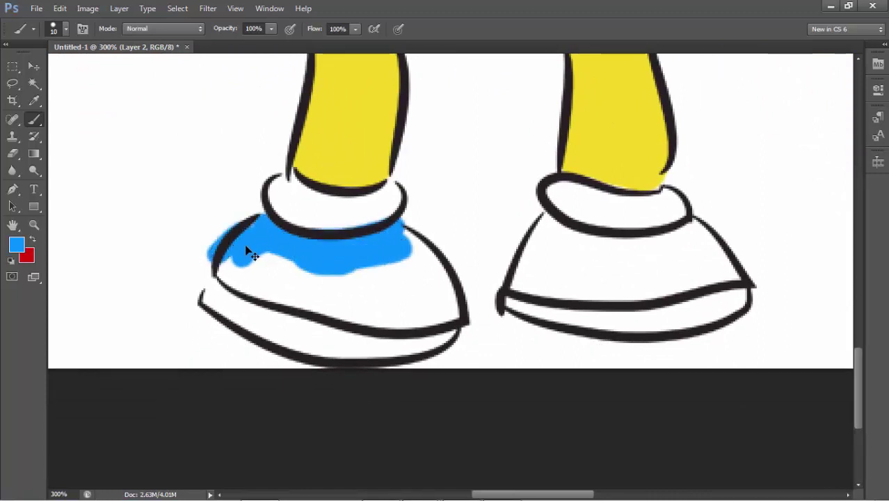
mouse_move(313, 311)
left_mouse_down()
mouse_move(228, 258)
mouse_move(263, 281)
mouse_move(262, 291)
mouse_move(368, 312)
mouse_move(348, 274)
mouse_move(412, 312)
left_mouse_up()
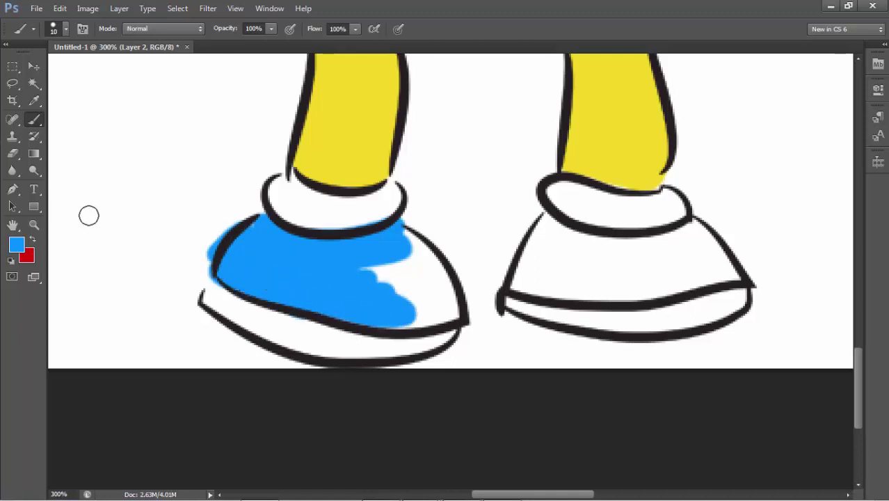
left_click_drag(259, 282, 153, 195)
mouse_move(280, 189)
left_mouse_down()
mouse_move(310, 176)
mouse_move(295, 146)
mouse_move(329, 198)
mouse_move(326, 219)
mouse_move(272, 224)
left_mouse_up()
left_click_drag(429, 211, 350, 263)
mouse_move(352, 247)
left_mouse_down()
mouse_move(348, 202)
mouse_move(359, 182)
mouse_move(445, 217)
mouse_move(502, 204)
mouse_move(401, 244)
mouse_move(530, 243)
mouse_move(506, 193)
mouse_move(537, 235)
left_mouse_up()
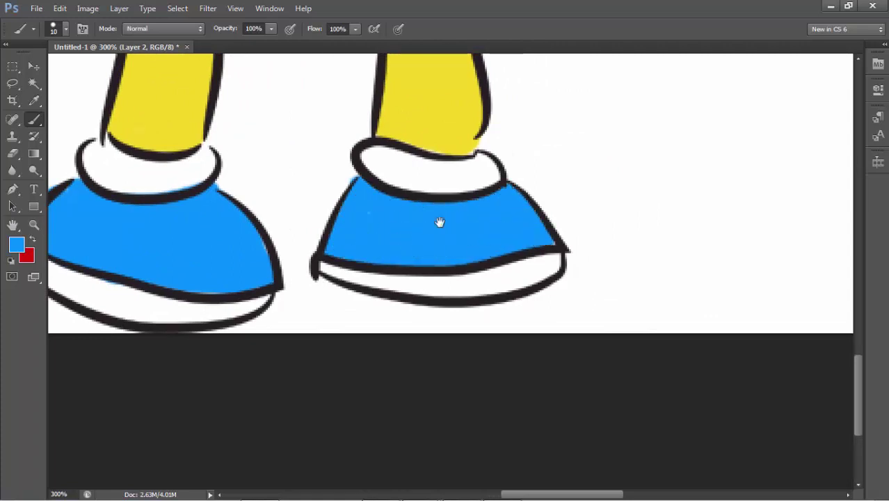
Sample the dark outline colour from the eye and paint round pupils in both eyes with the size 10 brush
scroll(512, 376, "up", 15)
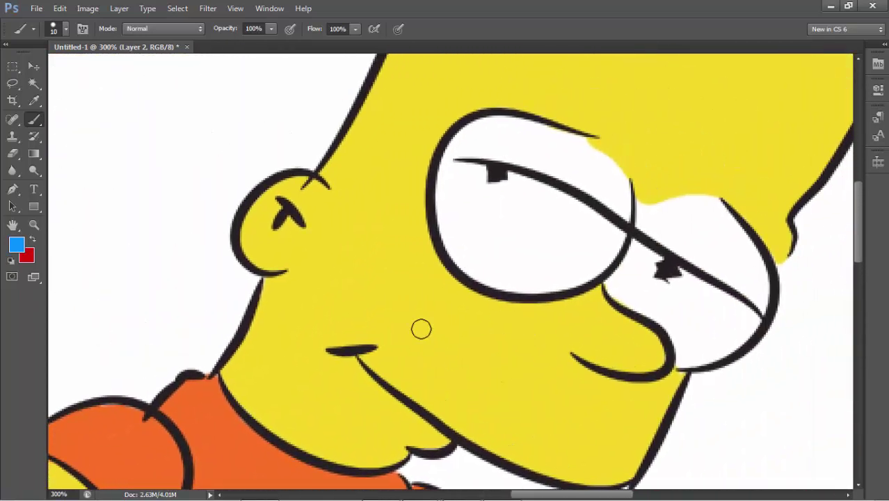
left_click(442, 242, "alt")
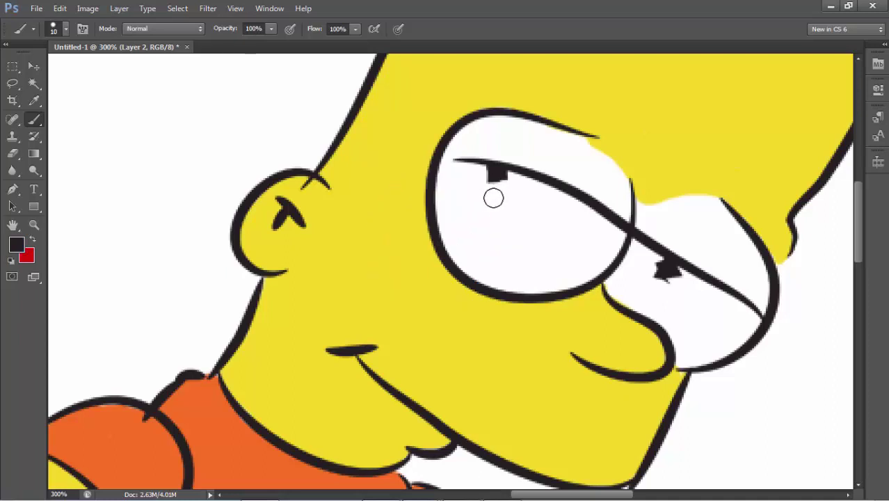
left_click_drag(494, 200, 466, 224)
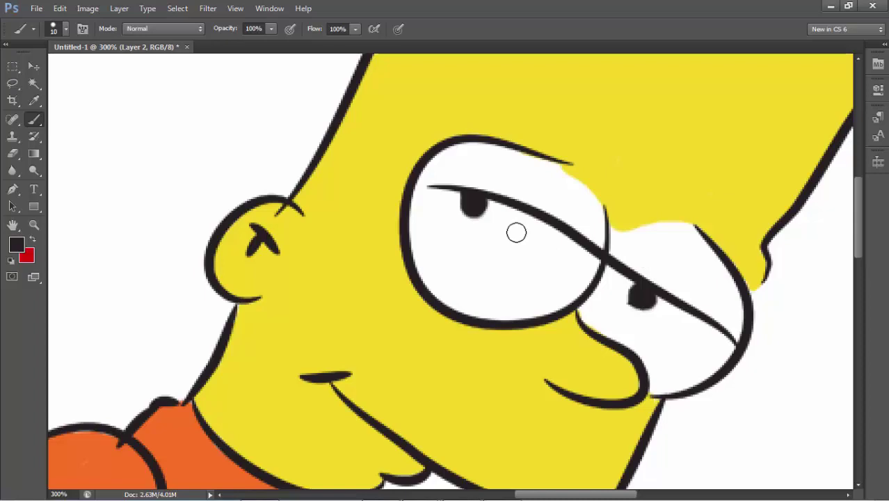
Zoom out to review the whole coloured figure
left_click(33, 225)
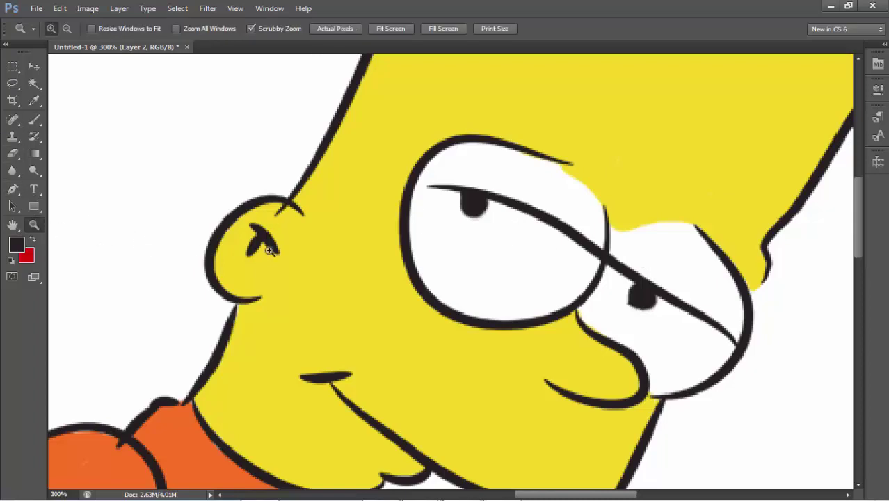
left_click(311, 248, "alt")
left_click(391, 256, "alt")
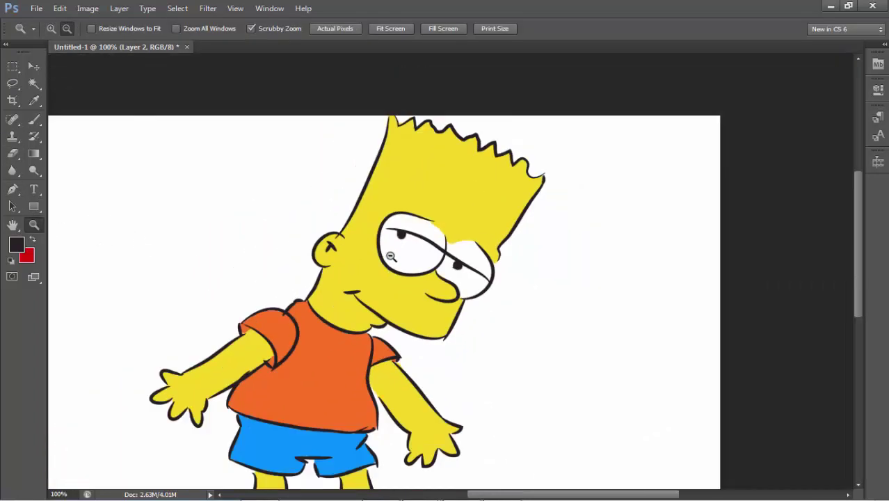
left_click(391, 257, "alt")
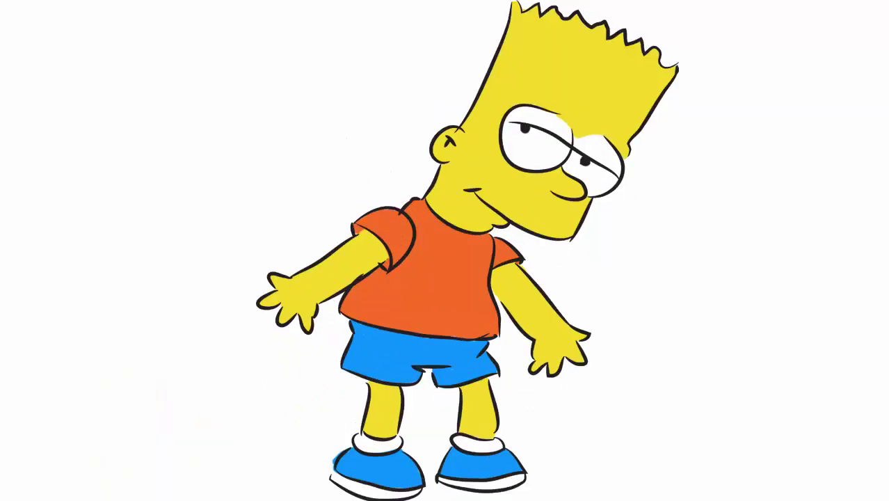